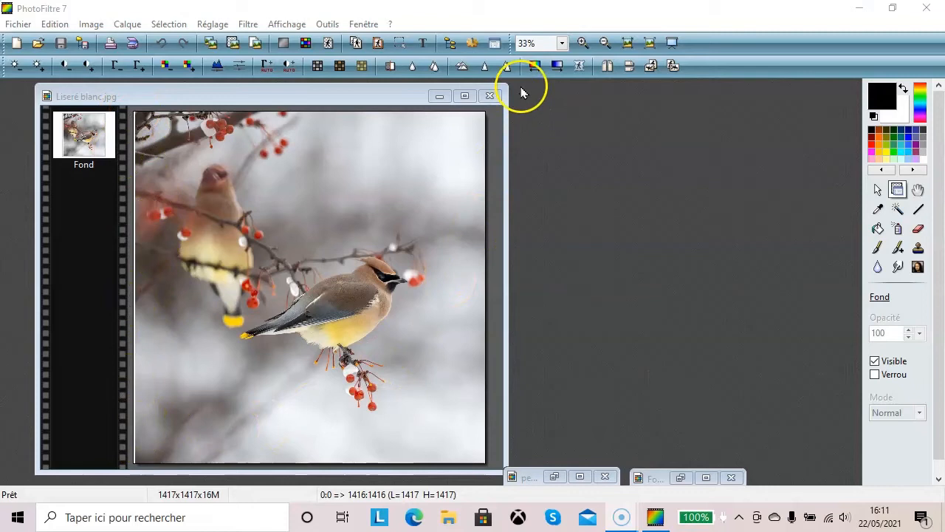
- Close the Liseré blanc.jpg image and restore one of the minimised image windows
{"action": "left_click", "coordinate": [489, 95]}
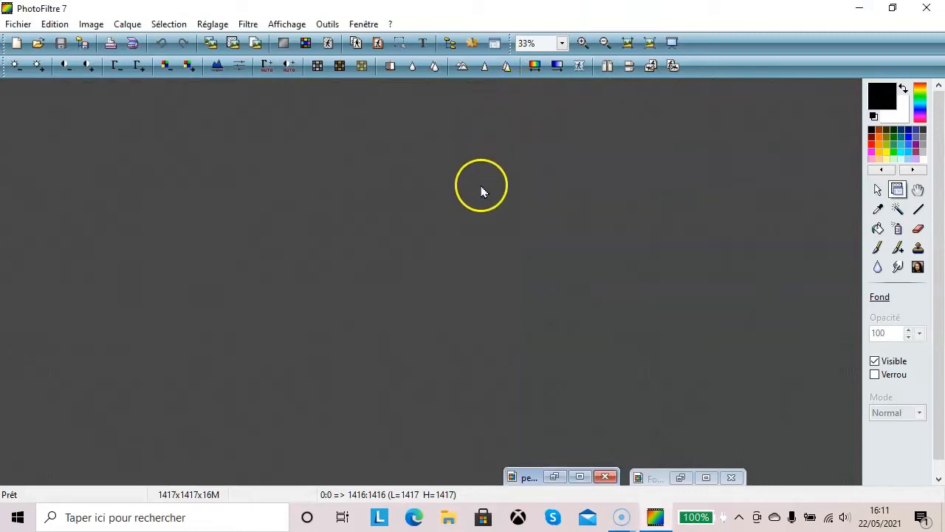
{"action": "left_click", "coordinate": [681, 478]}
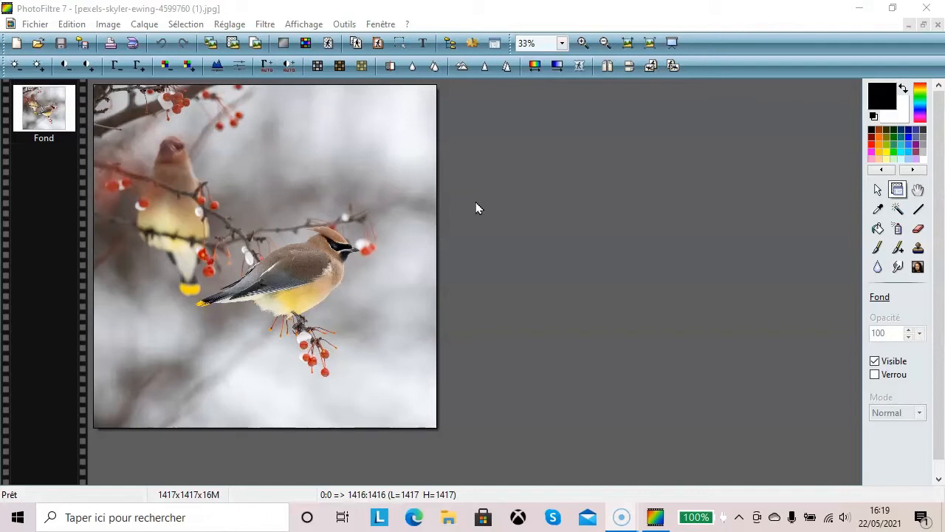
- Insert a new background with automatic transparency beneath the bird photo
{"action": "left_click", "coordinate": [141, 24]}
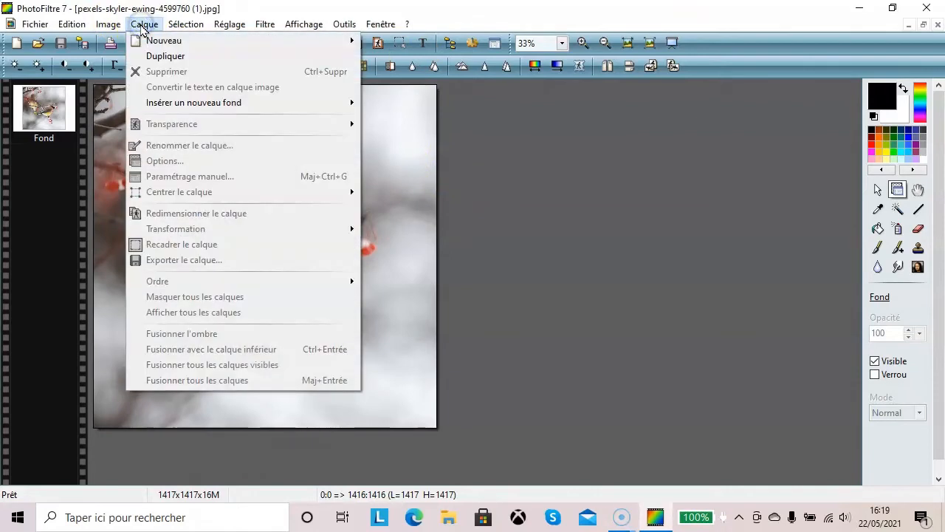
{"action": "mouse_move", "coordinate": [164, 107]}
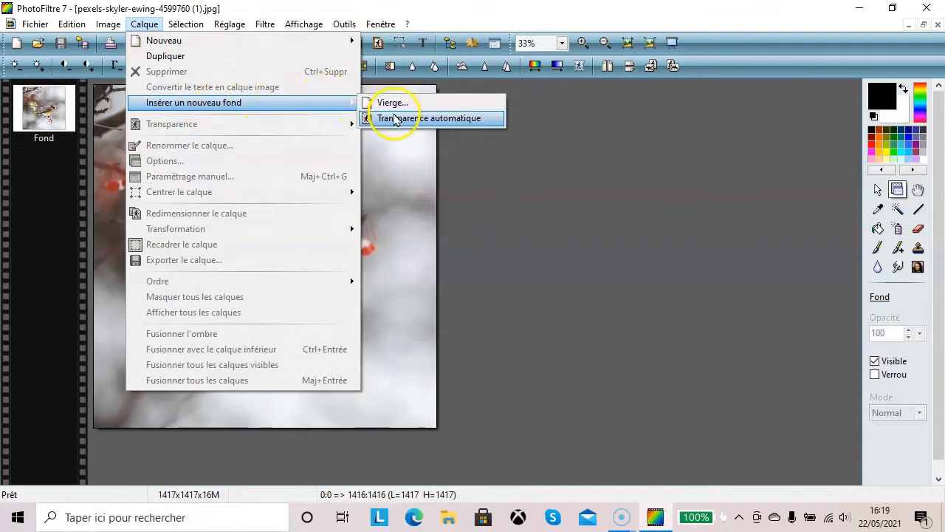
{"action": "left_click", "coordinate": [399, 120]}
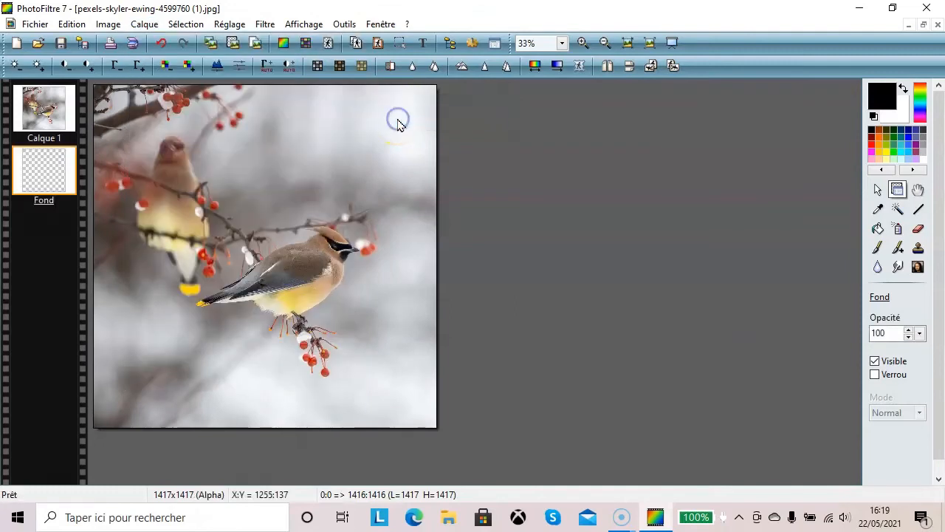
- Rename the bird photo's layer as "image"
{"action": "left_click", "coordinate": [157, 28]}
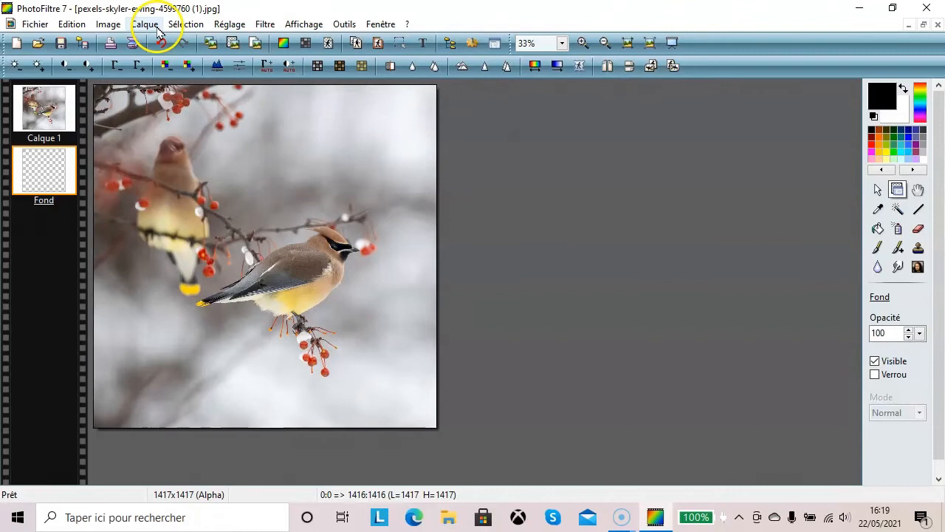
{"action": "left_click", "coordinate": [46, 103]}
{"action": "right_click", "coordinate": [45, 114]}
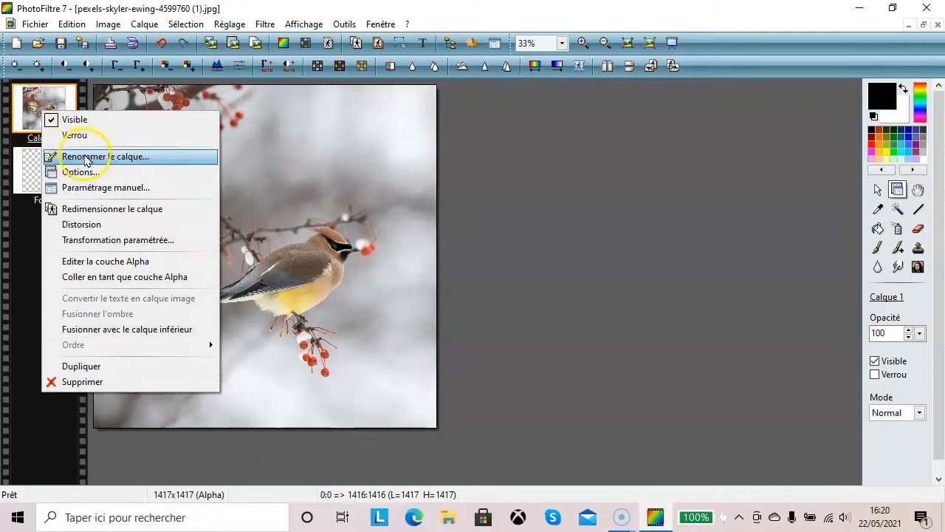
{"action": "left_click", "coordinate": [85, 159]}
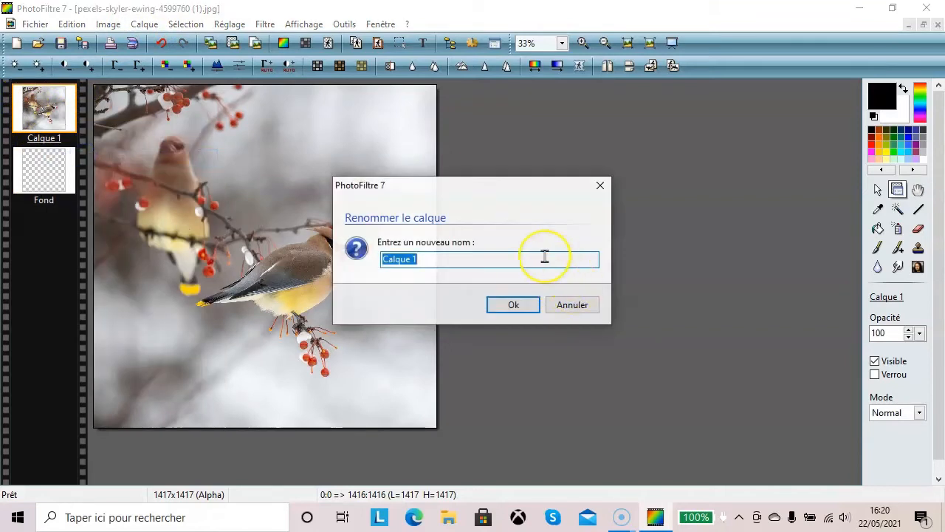
{"action": "type", "text": "im"}
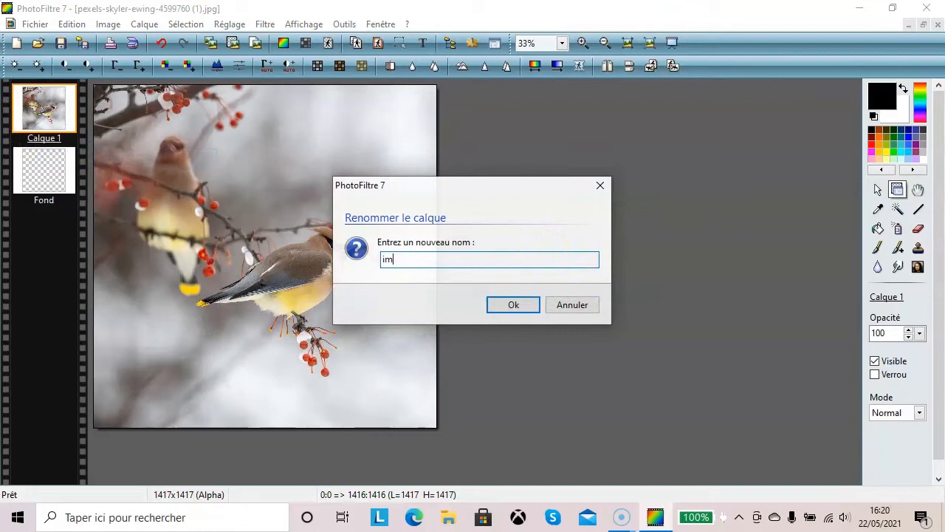
{"action": "type", "text": "age"}
{"action": "left_click", "coordinate": [514, 305]}
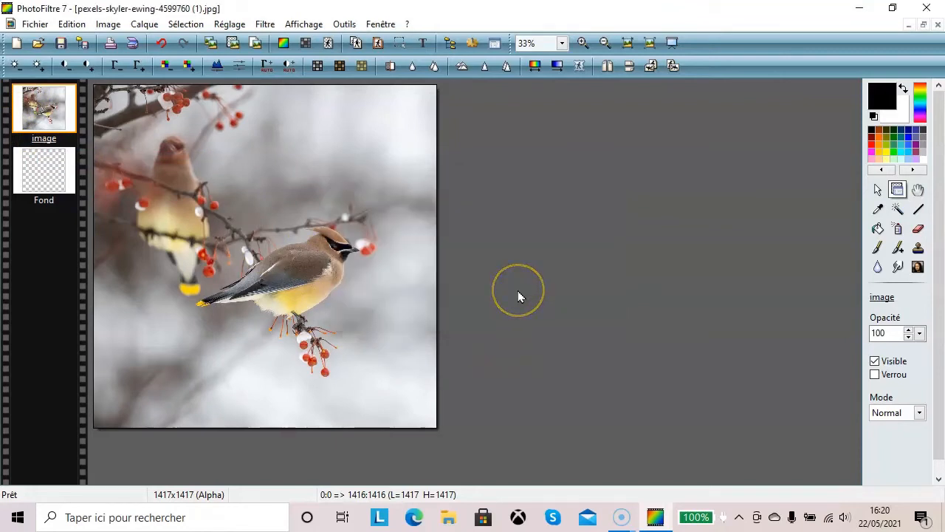
- With the Fond layer active, enlarge the canvas to 12,6 cm wide and 12,6 cm high
{"action": "left_click", "coordinate": [47, 172]}
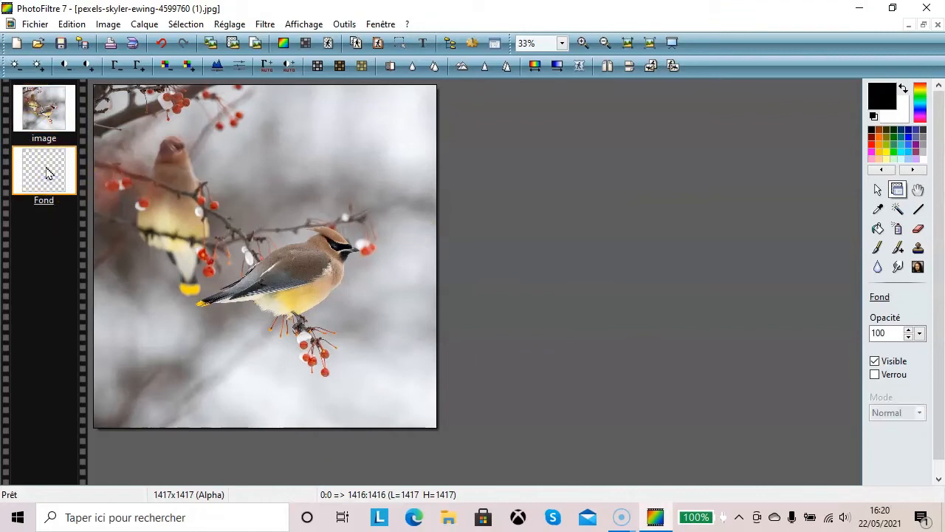
{"action": "left_click", "coordinate": [107, 24]}
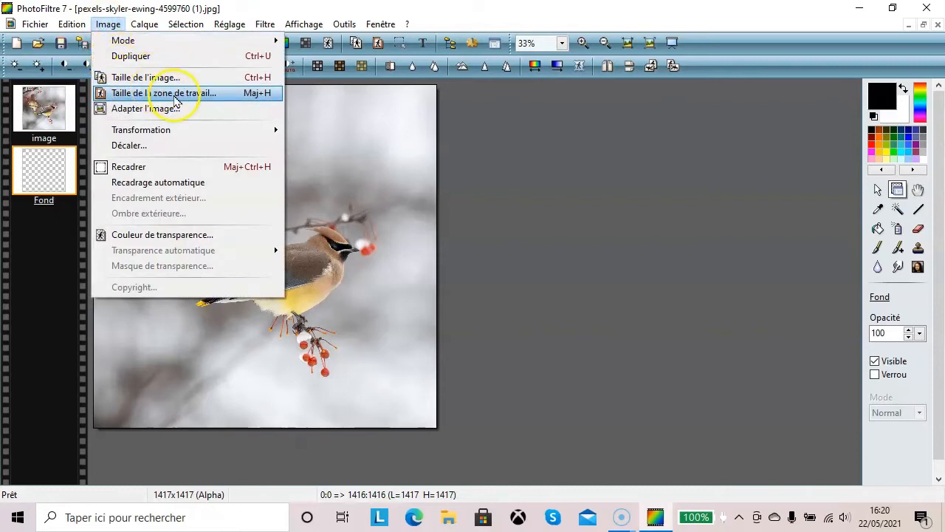
{"action": "left_click", "coordinate": [176, 94]}
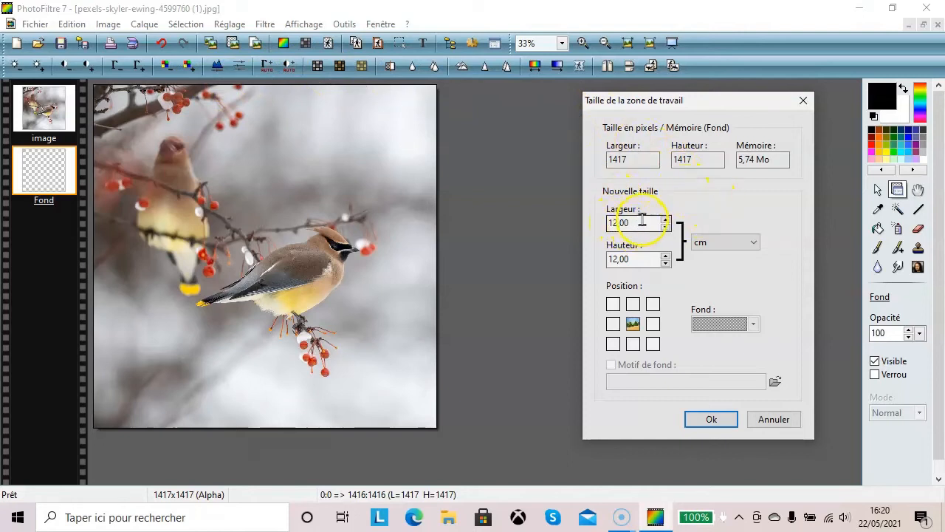
{"action": "left_click", "coordinate": [754, 244]}
{"action": "left_click", "coordinate": [754, 244]}
{"action": "left_click", "coordinate": [743, 280]}
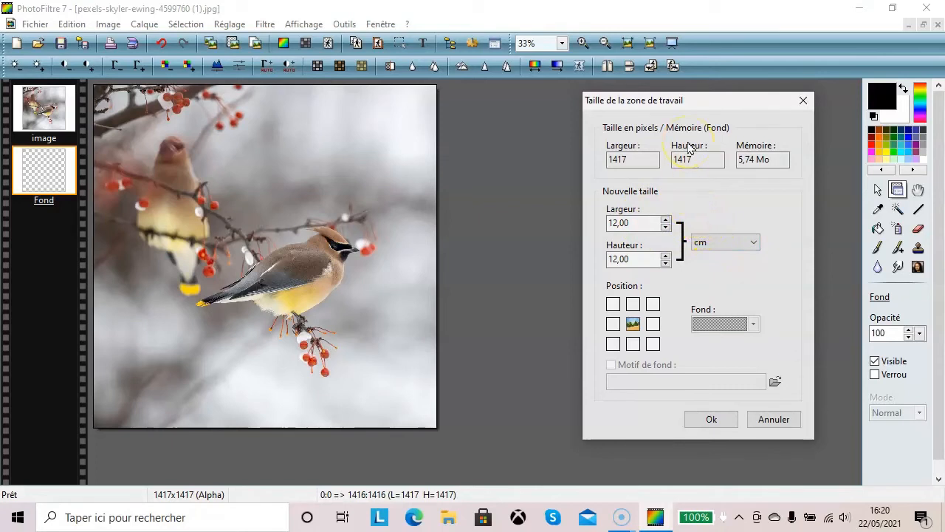
{"action": "left_click_drag", "start_coordinate": [619, 222], "coordinate": [663, 222]}
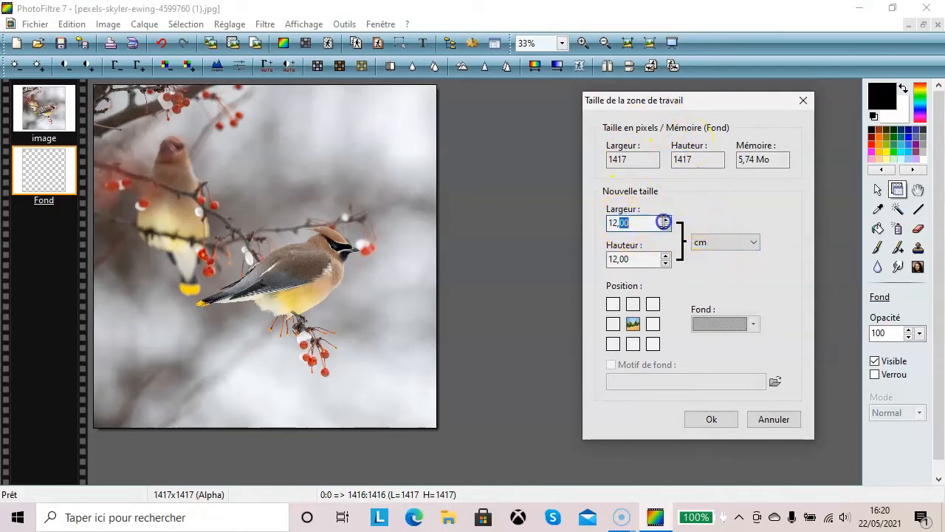
{"action": "type", "text": "6"}
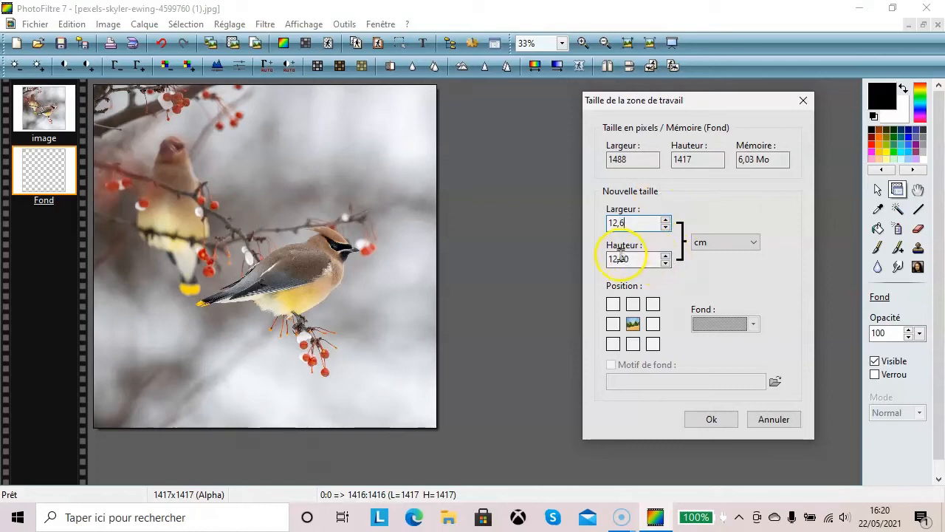
{"action": "left_click_drag", "start_coordinate": [619, 258], "coordinate": [662, 262]}
{"action": "type", "text": "6"}
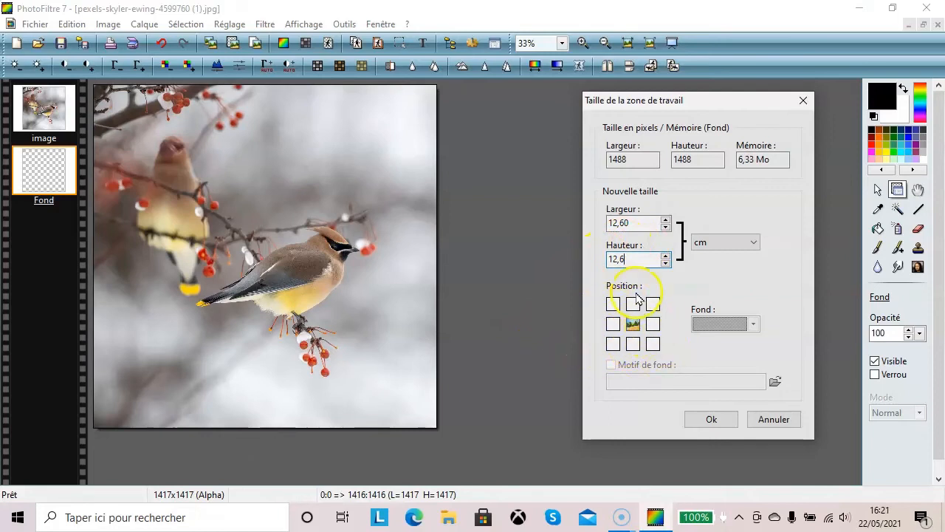
{"action": "left_click", "coordinate": [720, 418]}
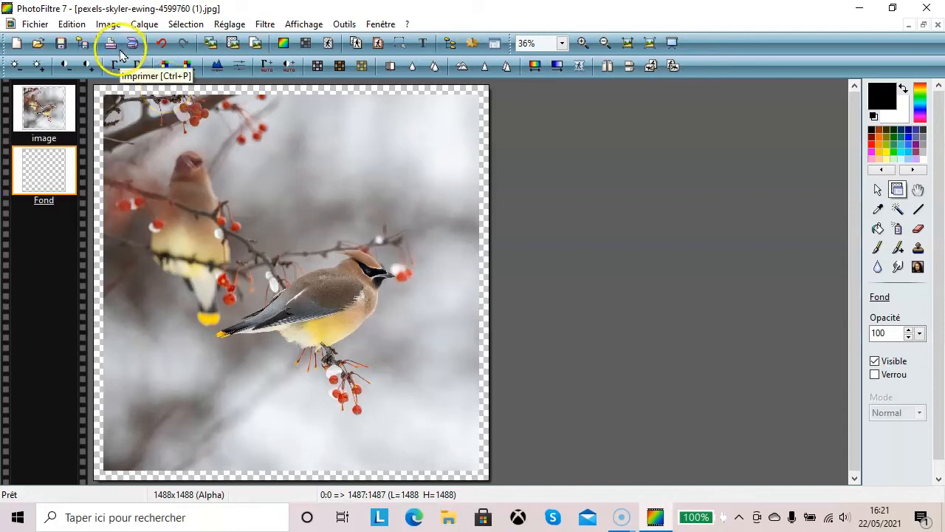
- Resize the "image" layer proportionally, extending its upper-left corner past the canvas edge to about 1478 × 1478 px
{"action": "right_click", "coordinate": [36, 106]}
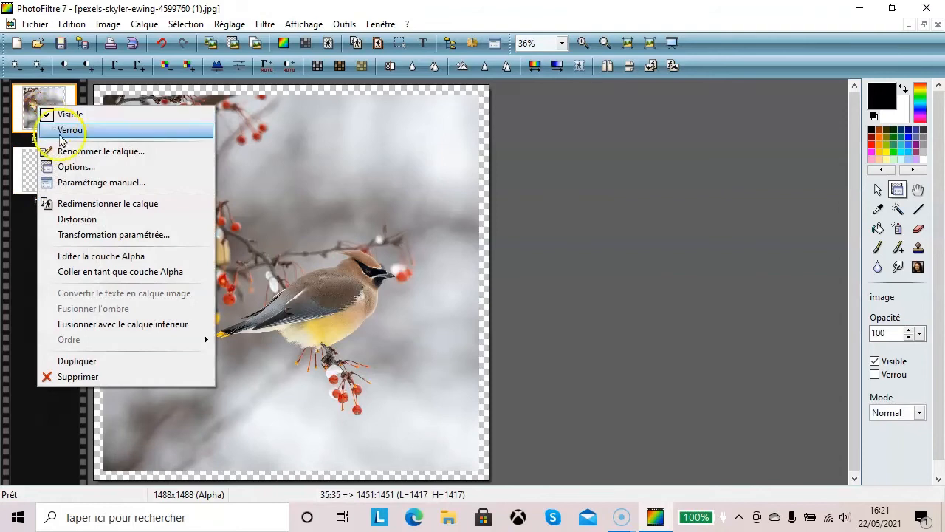
{"action": "left_click", "coordinate": [124, 207]}
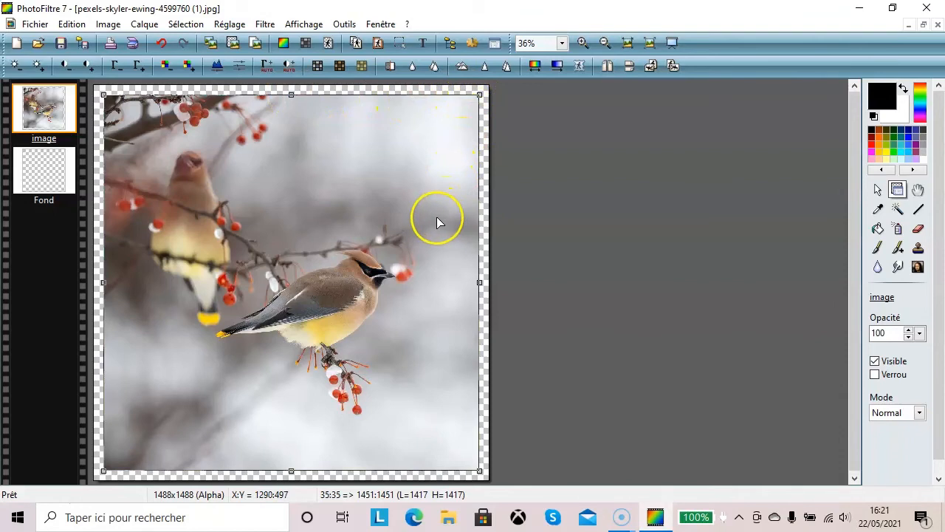
{"action": "right_click", "coordinate": [316, 227]}
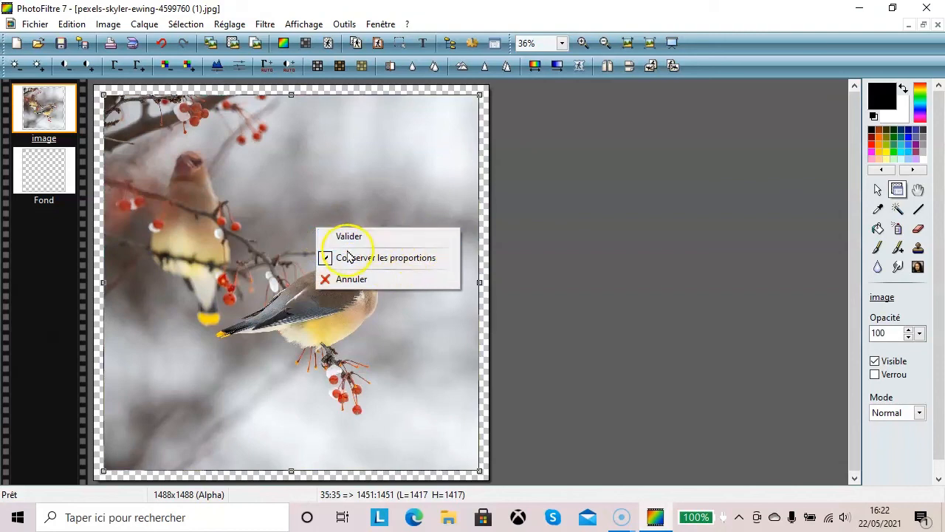
{"action": "left_click", "coordinate": [301, 198]}
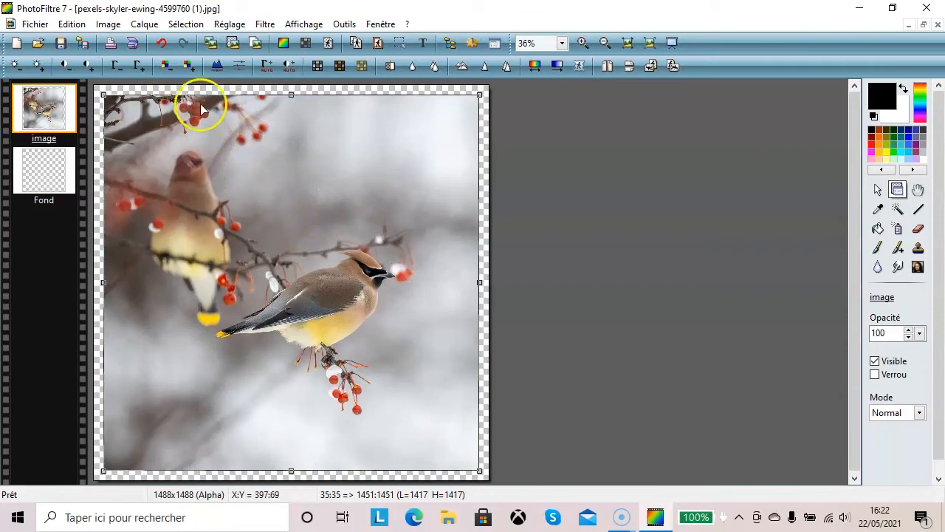
{"action": "left_click", "coordinate": [115, 108]}
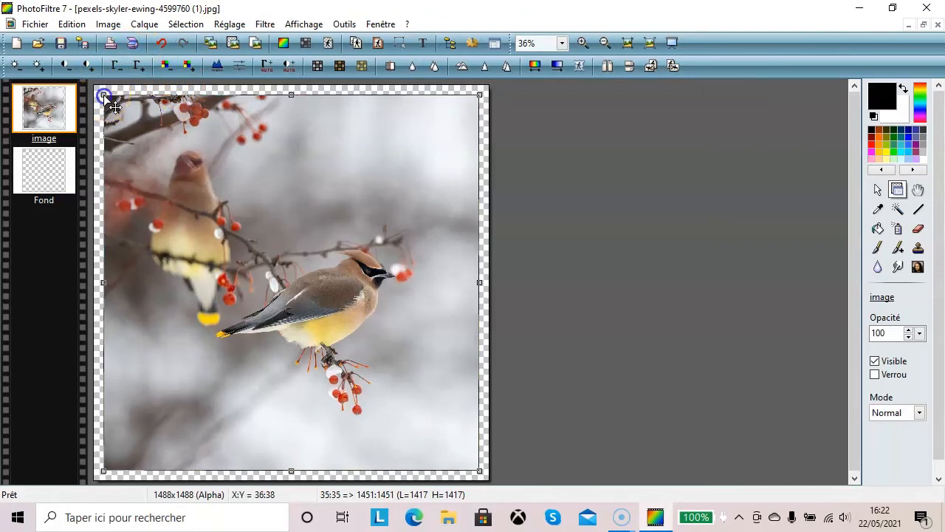
{"action": "left_click_drag", "start_coordinate": [115, 108], "coordinate": [99, 85]}
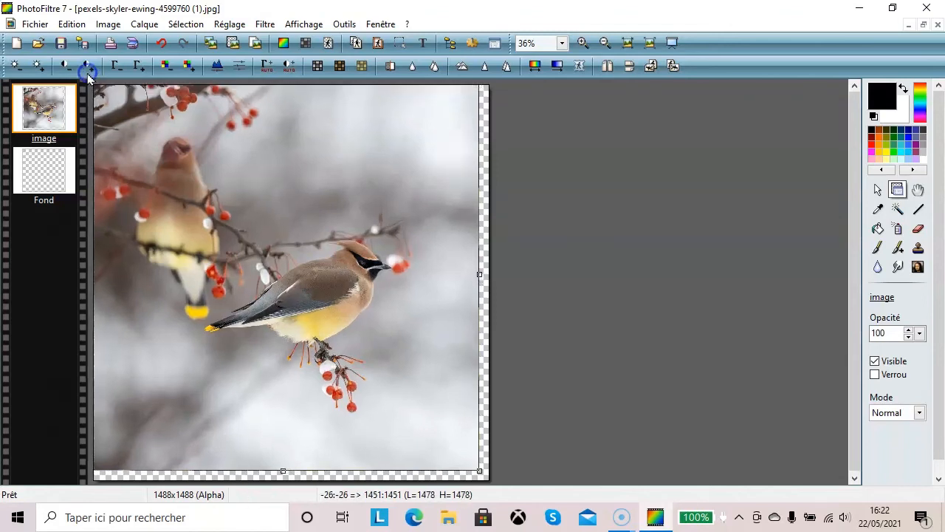
- Extend the "image" layer's lower-right corner past the canvas edge to about 1556 × 1556 px and validate the resize
{"action": "left_click_drag", "start_coordinate": [480, 472], "coordinate": [481, 473]}
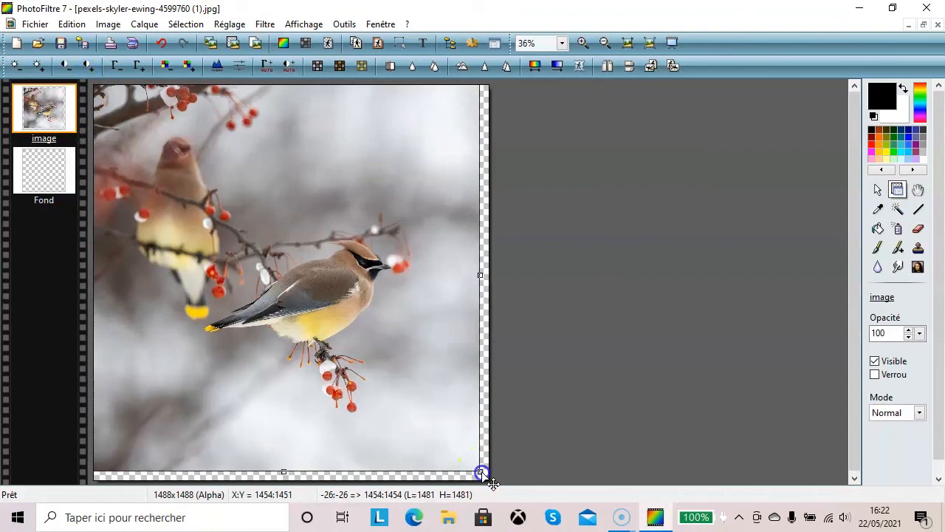
{"action": "left_click_drag", "start_coordinate": [481, 471], "coordinate": [506, 491]}
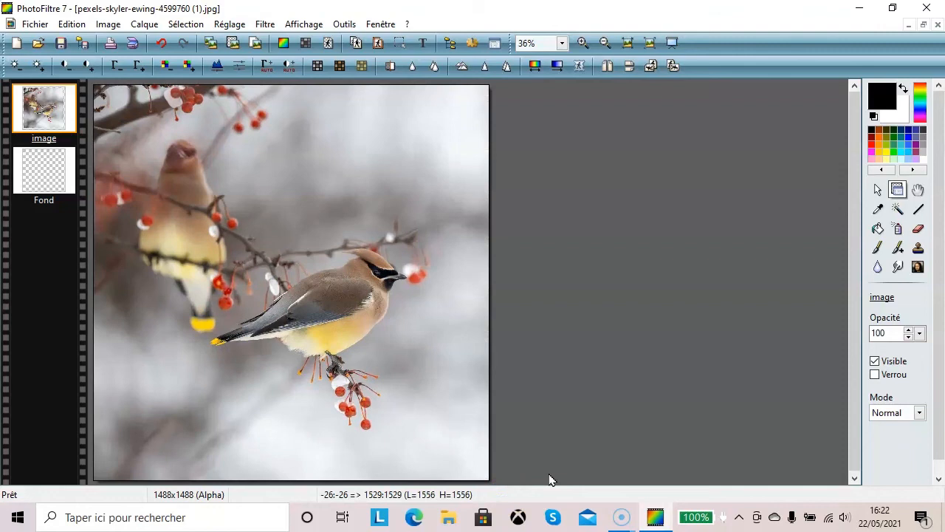
{"action": "right_click", "coordinate": [271, 237]}
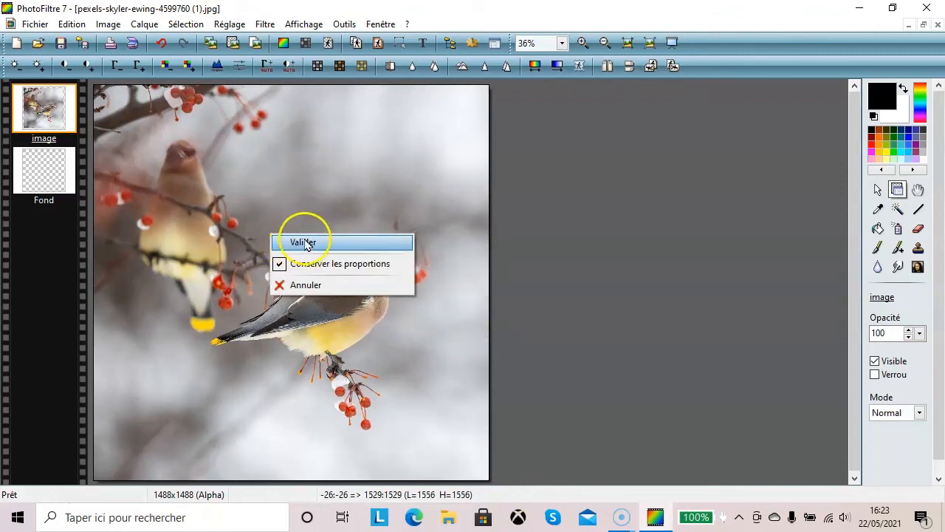
{"action": "left_click", "coordinate": [305, 243]}
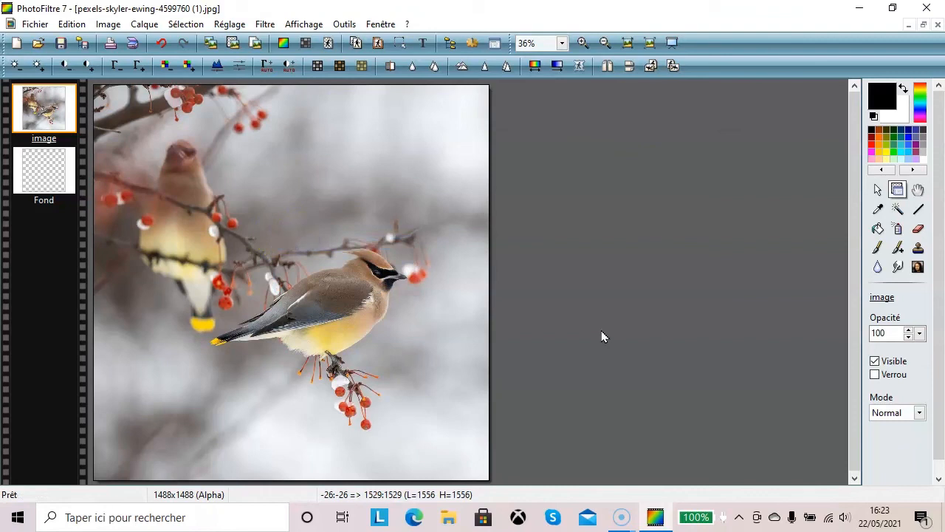